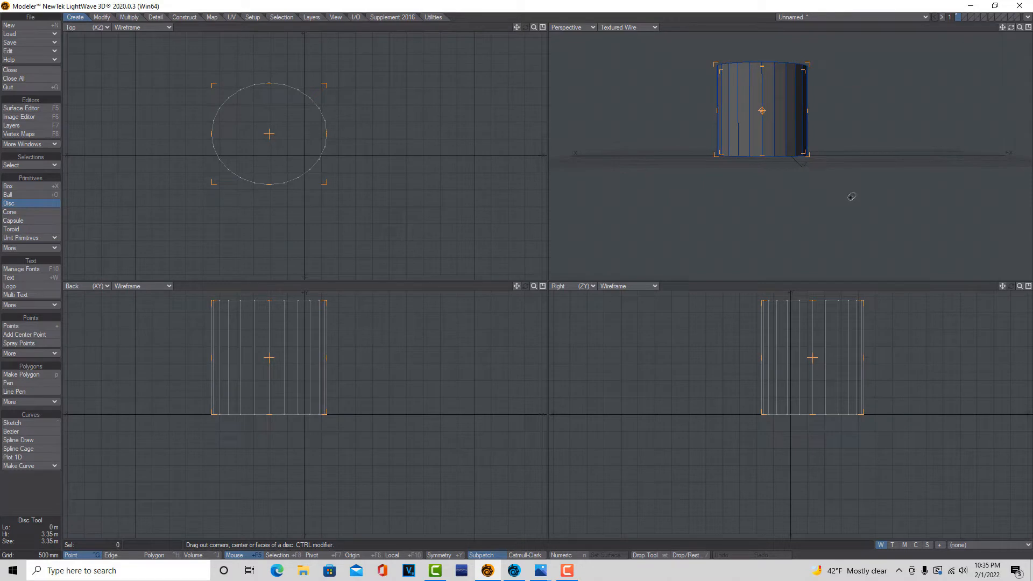
Finish the Disc tool and rotate the cylinder by about -91° in the Perspective view
{"action": "key", "text": "space"}
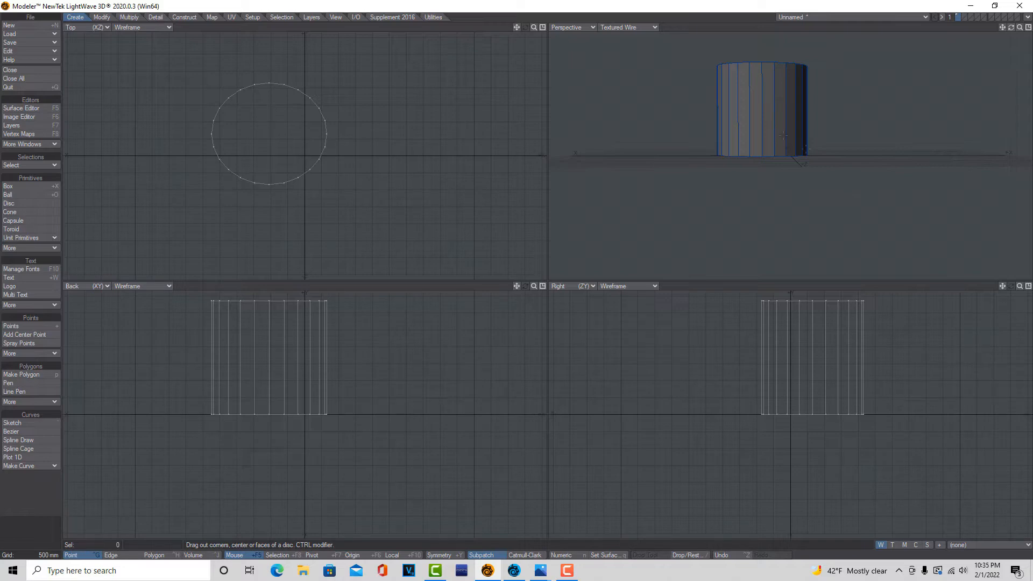
{"action": "key", "text": "y"}
{"action": "left_click_drag", "start_coordinate": [757, 111], "coordinate": [708, 110]}
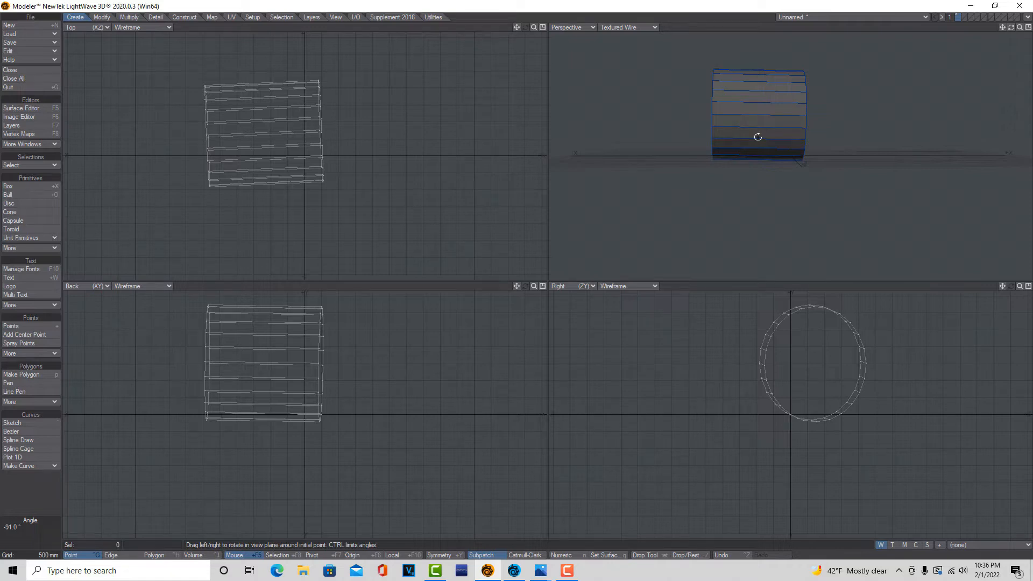
Delete the rotated cylinder and draw a new upright disc about 2 m by 1.8 m across and 1.75 m high
{"action": "key", "text": "Delete"}
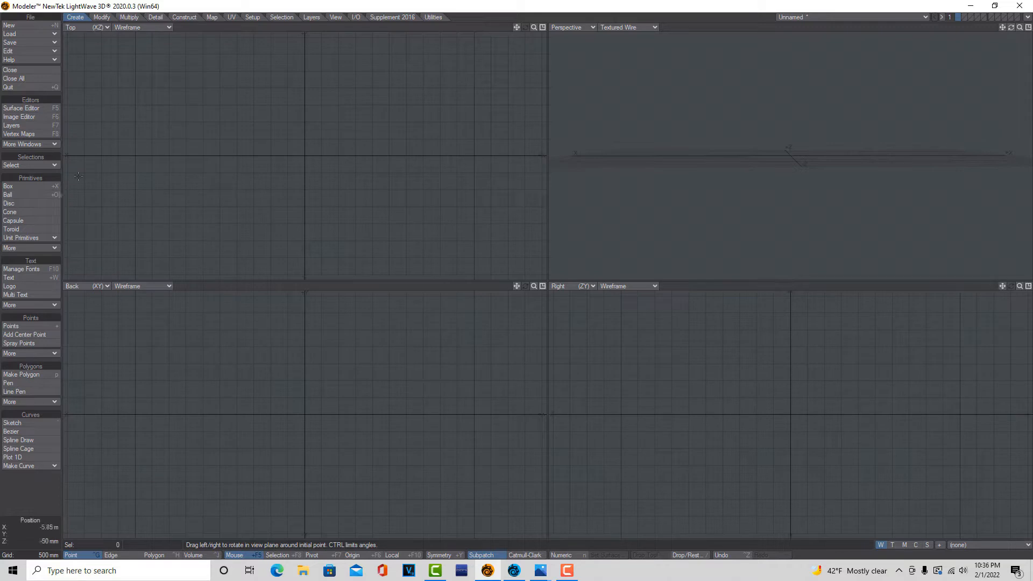
{"action": "left_click", "coordinate": [41, 205]}
{"action": "left_click_drag", "start_coordinate": [276, 132], "coordinate": [311, 160]}
{"action": "left_click_drag", "start_coordinate": [781, 155], "coordinate": [786, 109]}
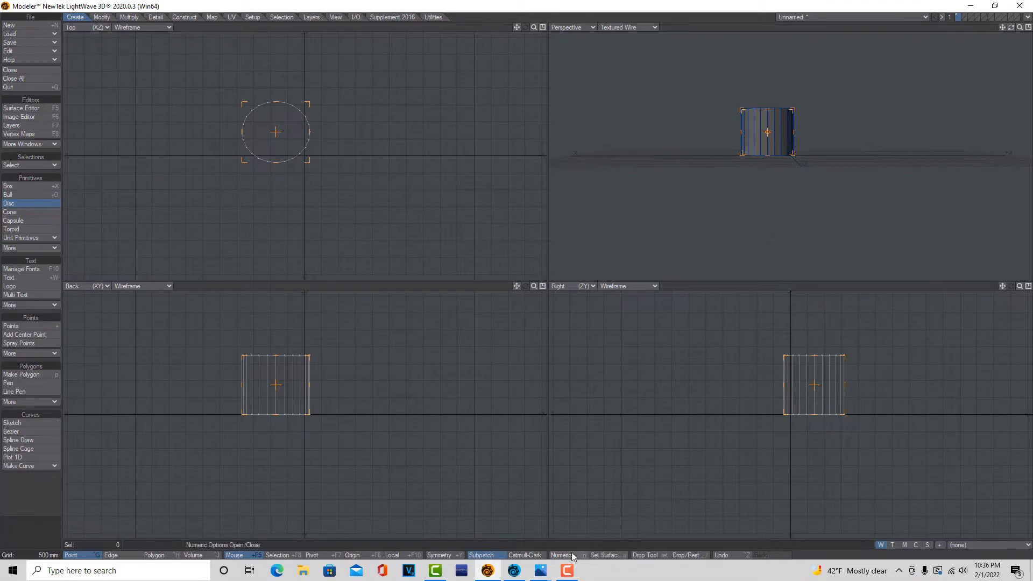
Set the disc's axis to X and its center to 0 on X, Y and Z in the numeric options
{"action": "left_click", "coordinate": [562, 555]}
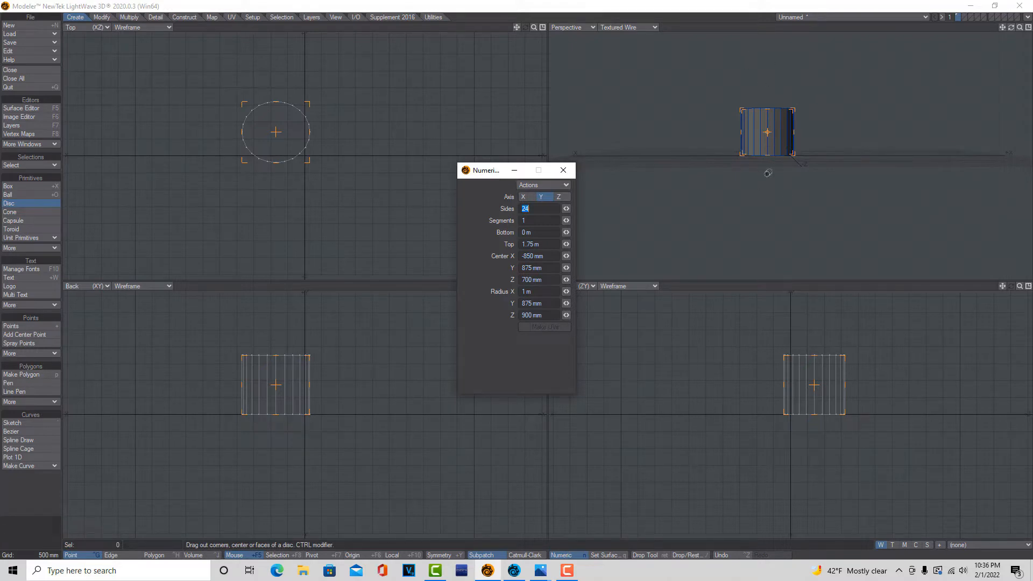
{"action": "left_click", "coordinate": [526, 198]}
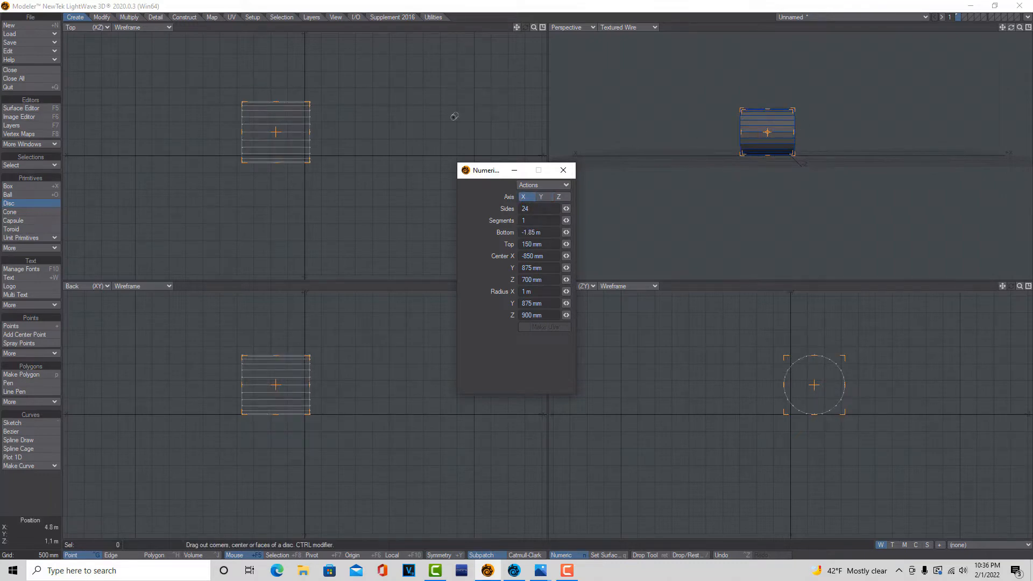
{"action": "left_click", "coordinate": [546, 257]}
{"action": "type", "text": "0"}
{"action": "key", "text": "Tab"}
{"action": "type", "text": "0"}
{"action": "key", "text": "Tab"}
{"action": "type", "text": "0"}
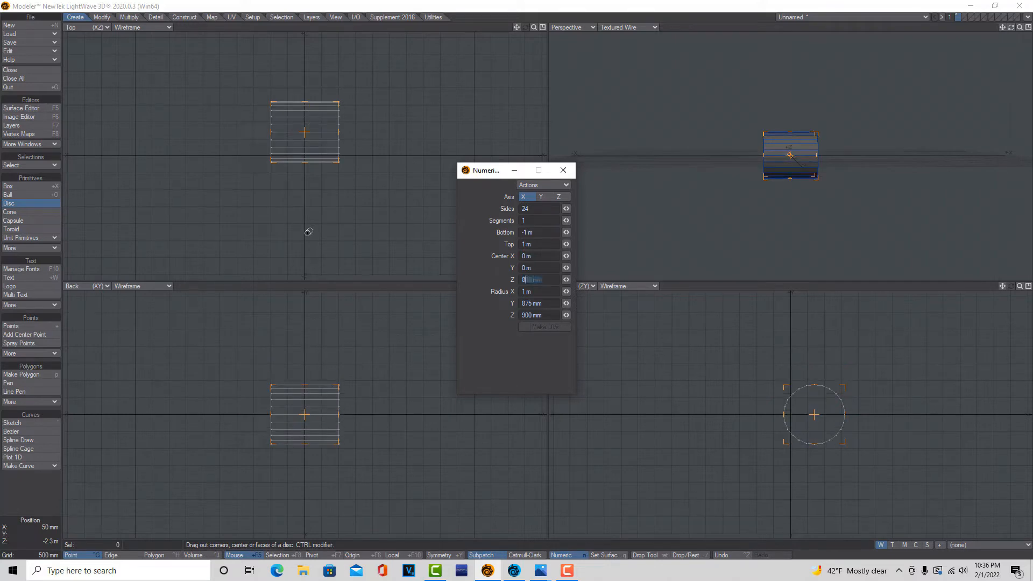
{"action": "key", "text": "Tab"}
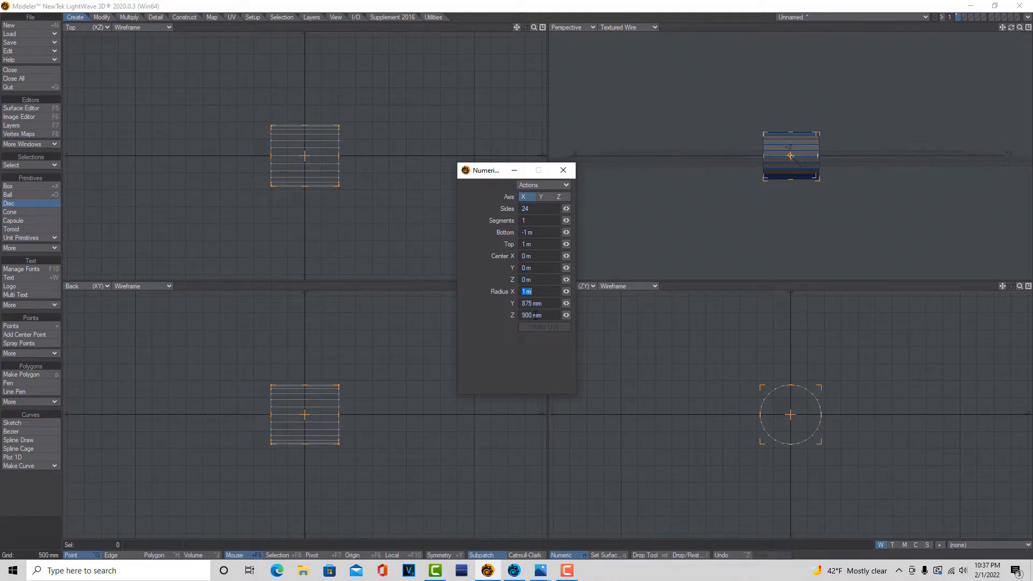
Set the disc's Y and Z radius to 1 m
{"action": "key", "text": "Tab"}
{"action": "type", "text": "1"}
{"action": "key", "text": "Tab"}
{"action": "type", "text": "1"}
{"action": "key", "text": "Tab"}
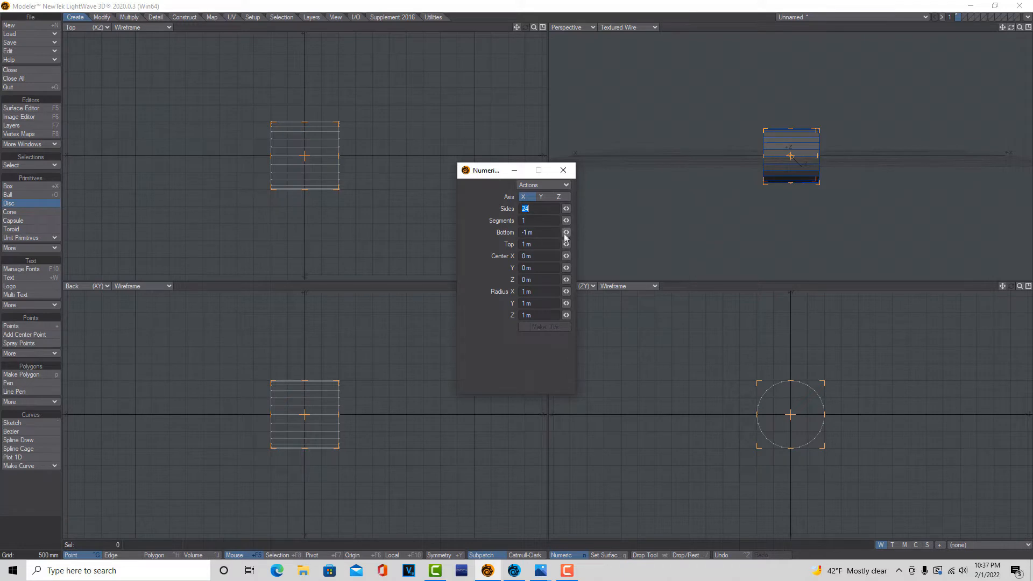
Lengthen the disc along X to a bottom of about -4.4 m and a top of about 5.55 m, and finish it
{"action": "left_click_drag", "start_coordinate": [566, 232], "coordinate": [592, 244]}
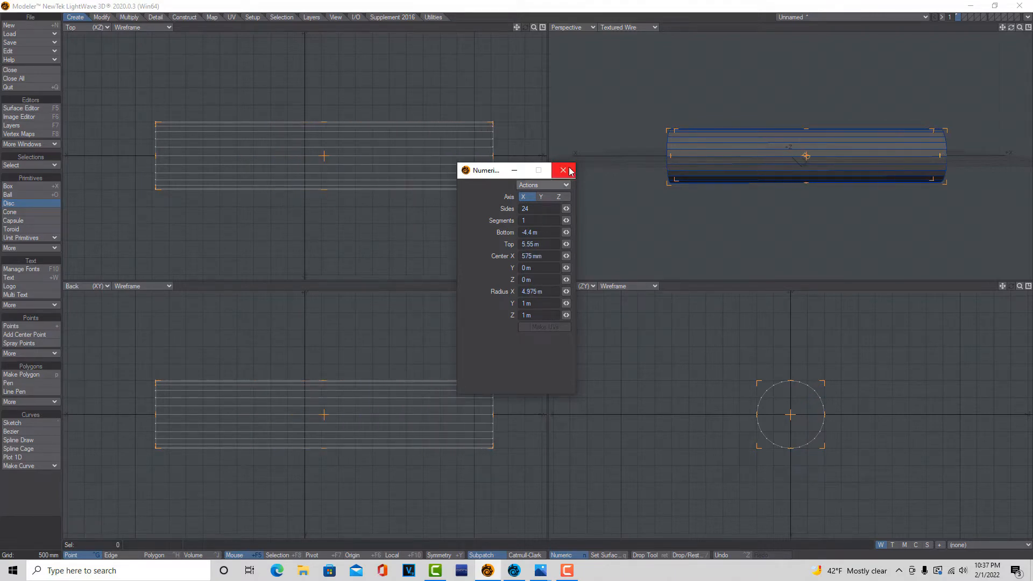
{"action": "left_click", "coordinate": [567, 171]}
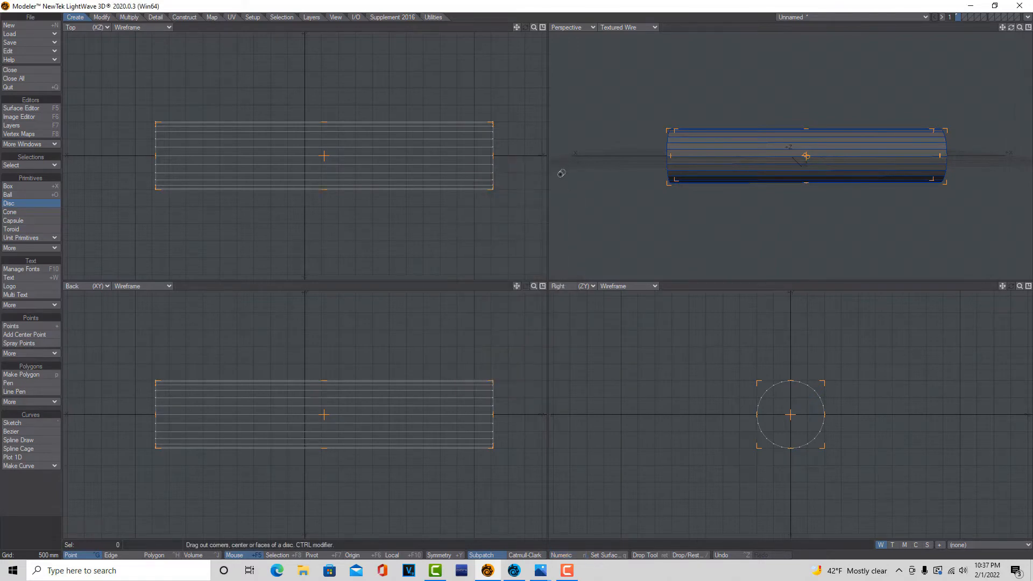
{"action": "key", "text": "space"}
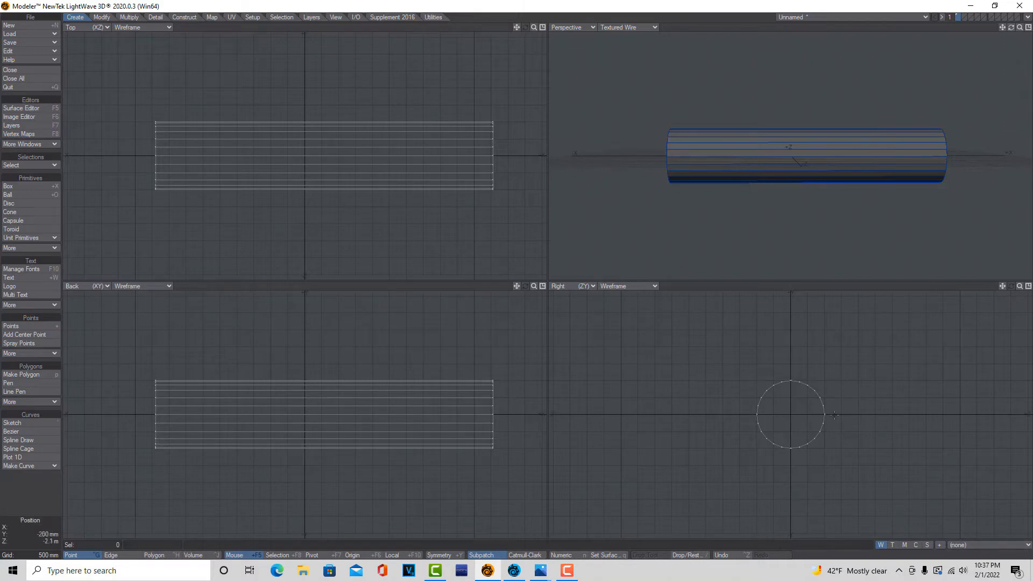
Save the object as tyty and send it to Layout
{"action": "left_click", "coordinate": [31, 42]}
{"action": "left_click", "coordinate": [44, 41]}
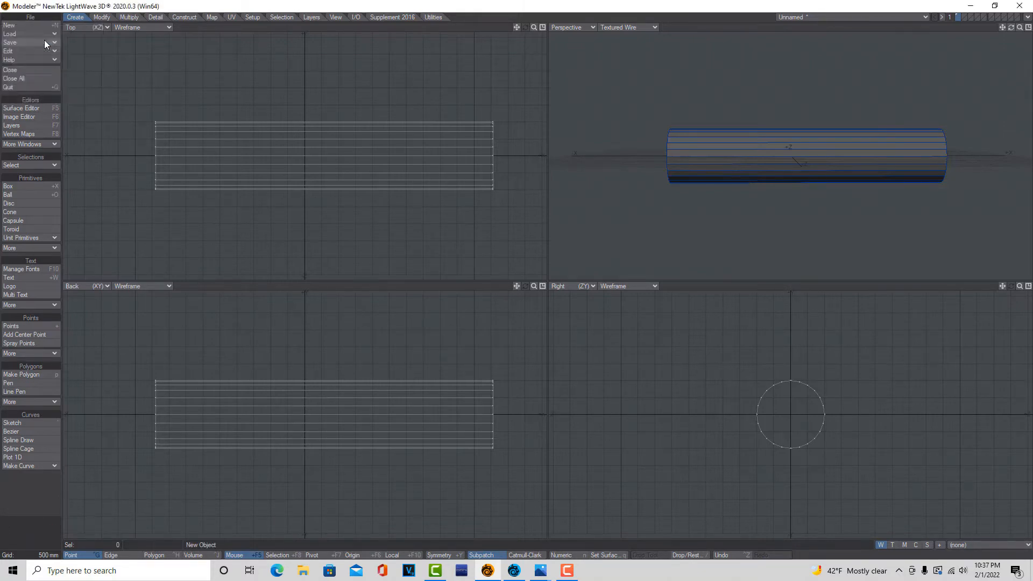
{"action": "type", "text": "tyty"}
{"action": "left_click", "coordinate": [425, 284]}
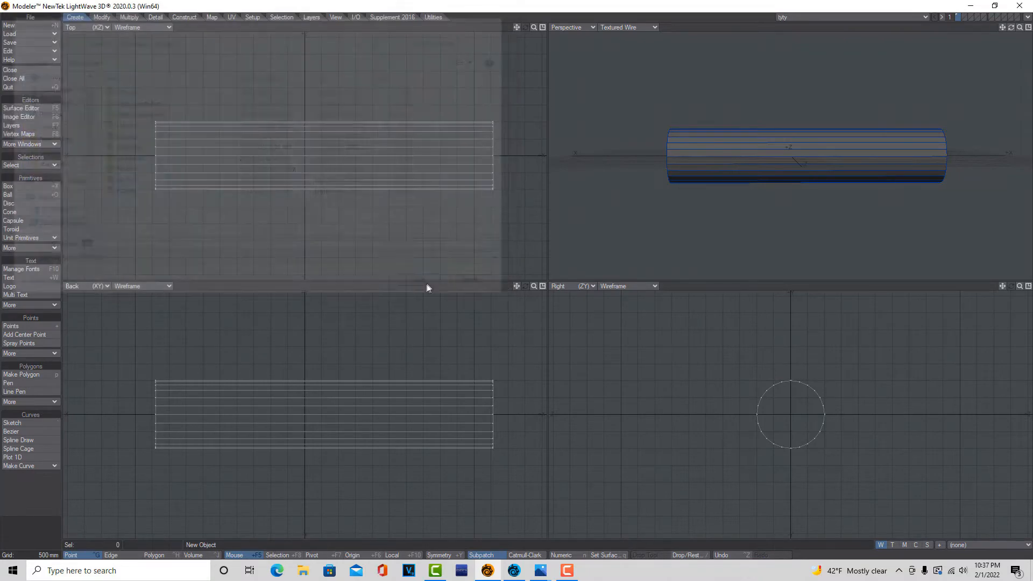
{"action": "left_click", "coordinate": [1027, 17]}
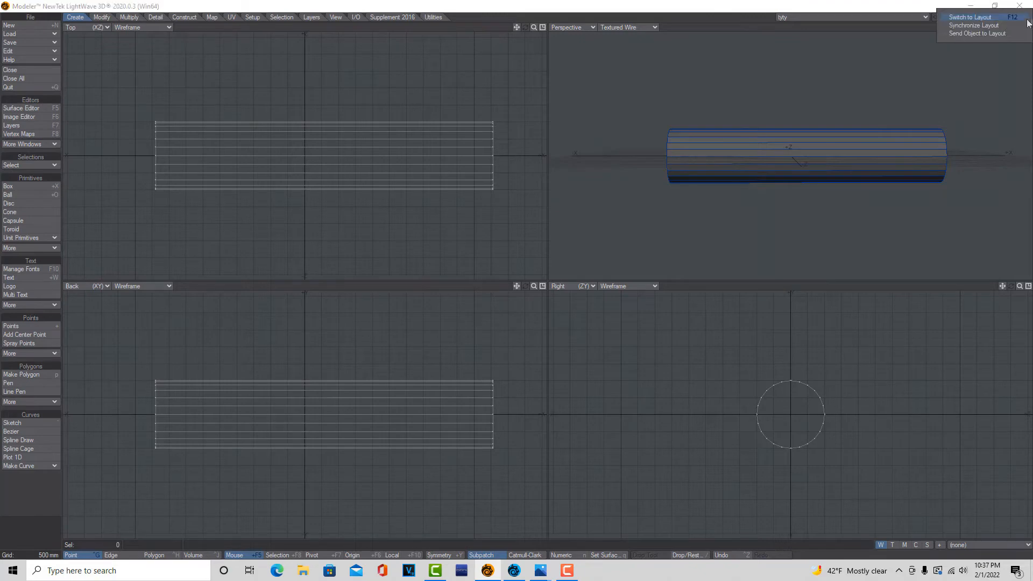
{"action": "left_click", "coordinate": [998, 32]}
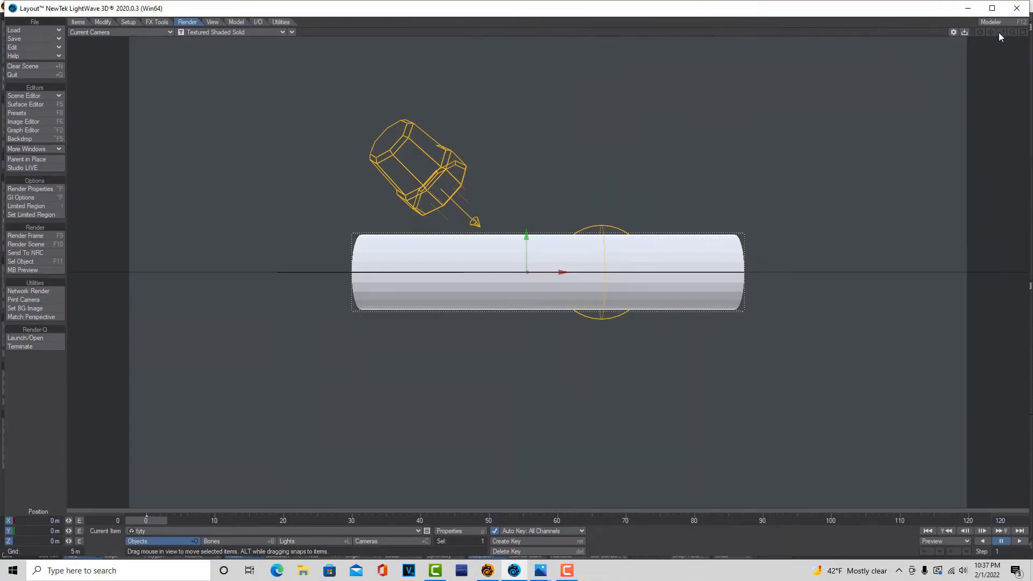
Enable Smoothing on the cylinder's Default surface and get the Surface Editor out of the way
{"action": "left_click", "coordinate": [41, 105]}
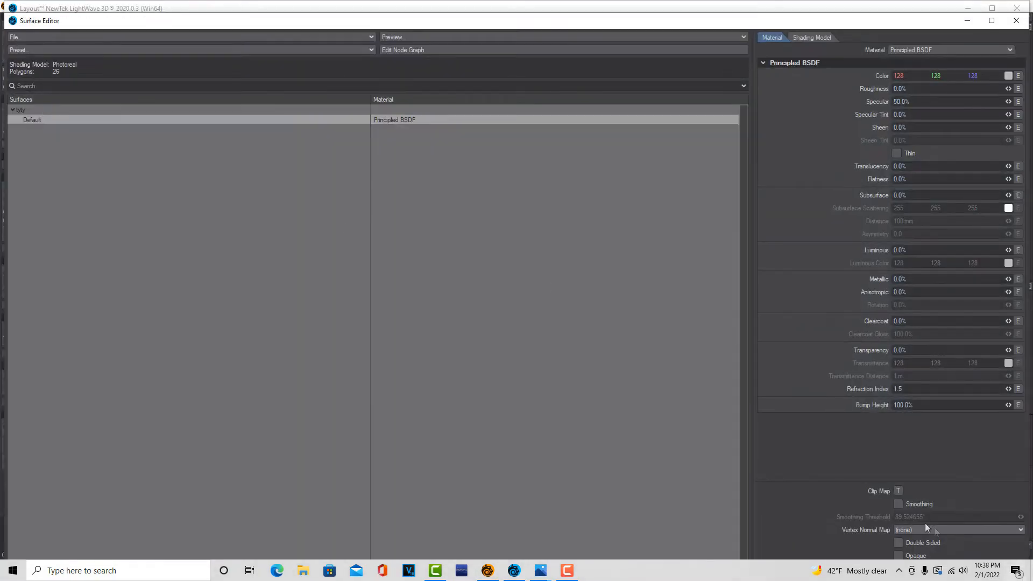
{"action": "left_click", "coordinate": [900, 505]}
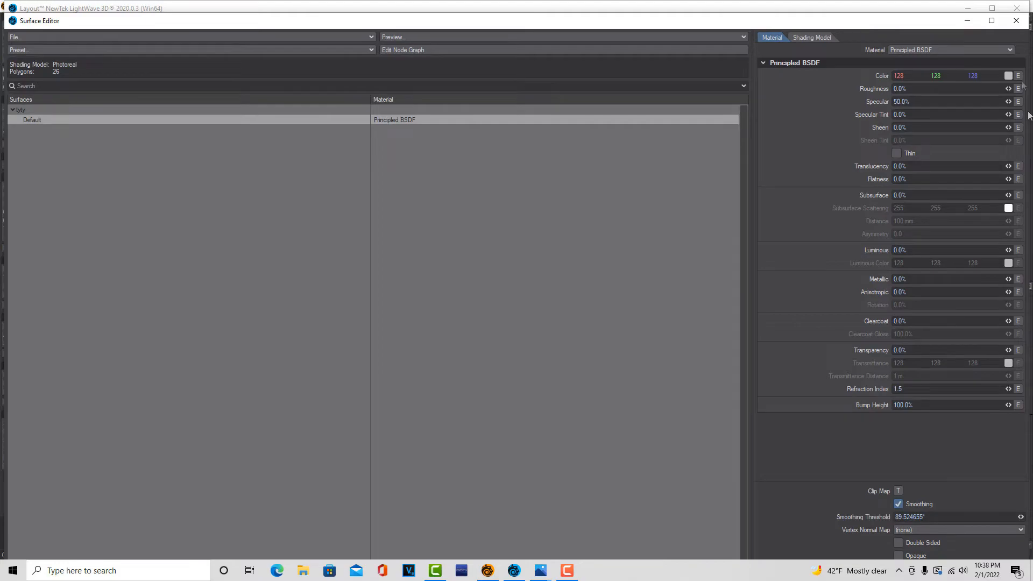
{"action": "left_click", "coordinate": [971, 21]}
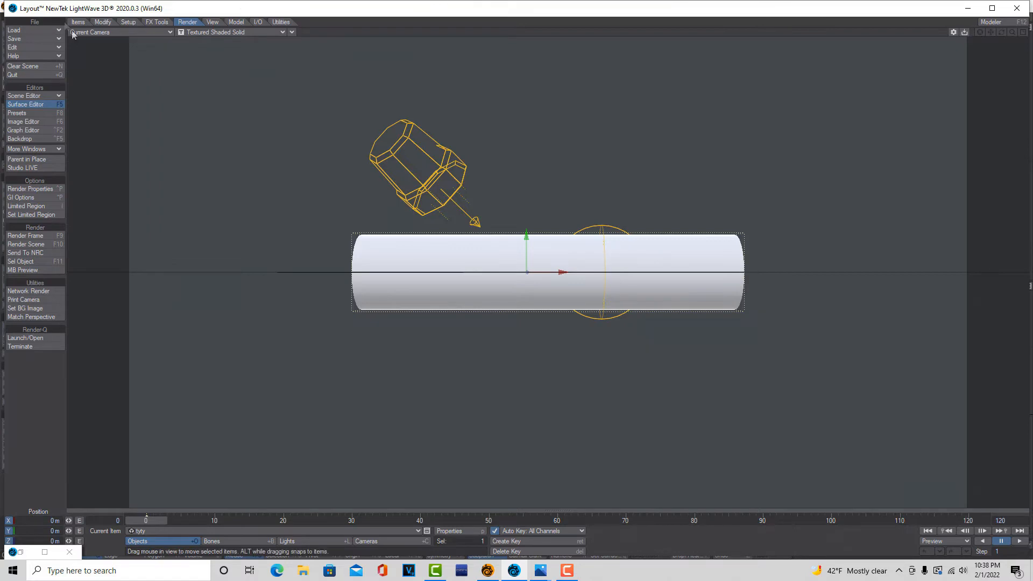
Switch the viewport to Perspective and bring the cylinder into a close-up
{"action": "left_click", "coordinate": [172, 32]}
{"action": "left_click", "coordinate": [161, 74]}
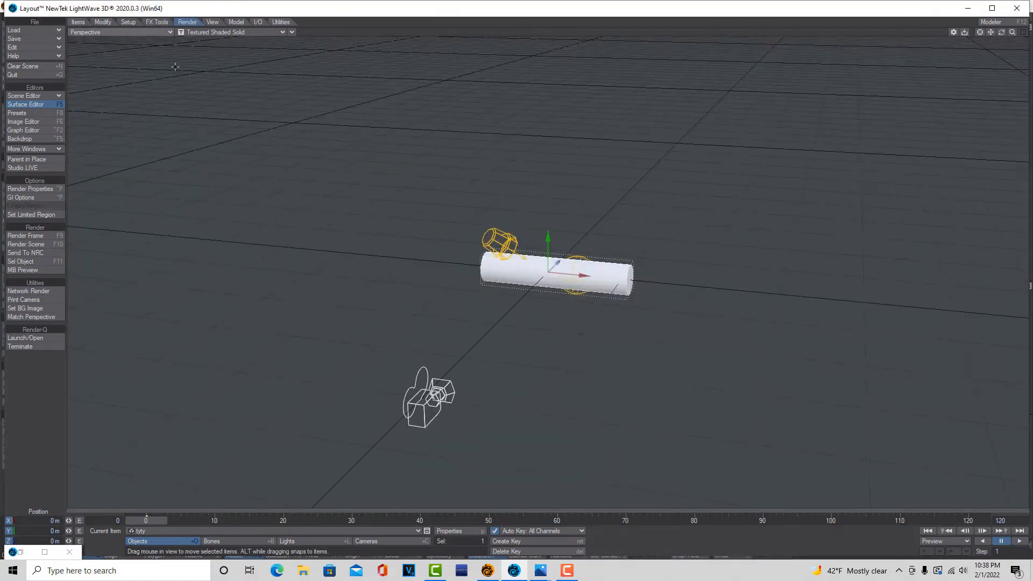
{"action": "mouse_move", "coordinate": [1013, 32]}
{"action": "left_mouse_down"}
{"action": "mouse_move", "coordinate": [1028, 32]}
{"action": "mouse_move", "coordinate": [1012, 21]}
{"action": "mouse_move", "coordinate": [991, 30]}
{"action": "mouse_move", "coordinate": [1015, 33]}
{"action": "mouse_move", "coordinate": [993, 30]}
{"action": "left_mouse_up"}
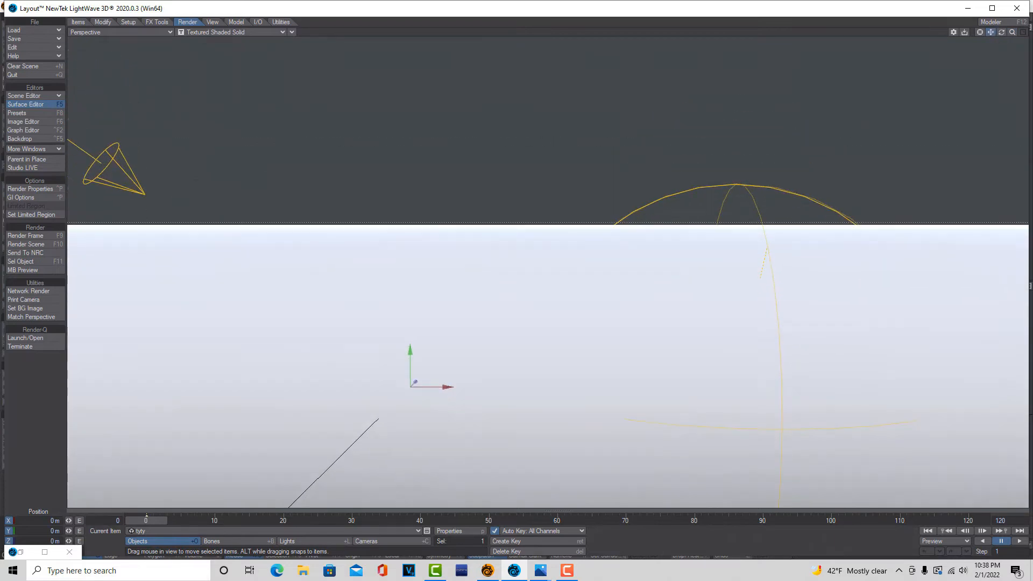
Add a CheckerBoard2D node to the Default surface's node graph, placed beside the Principled BSDF node
{"action": "left_click", "coordinate": [30, 103]}
{"action": "left_click", "coordinate": [534, 41]}
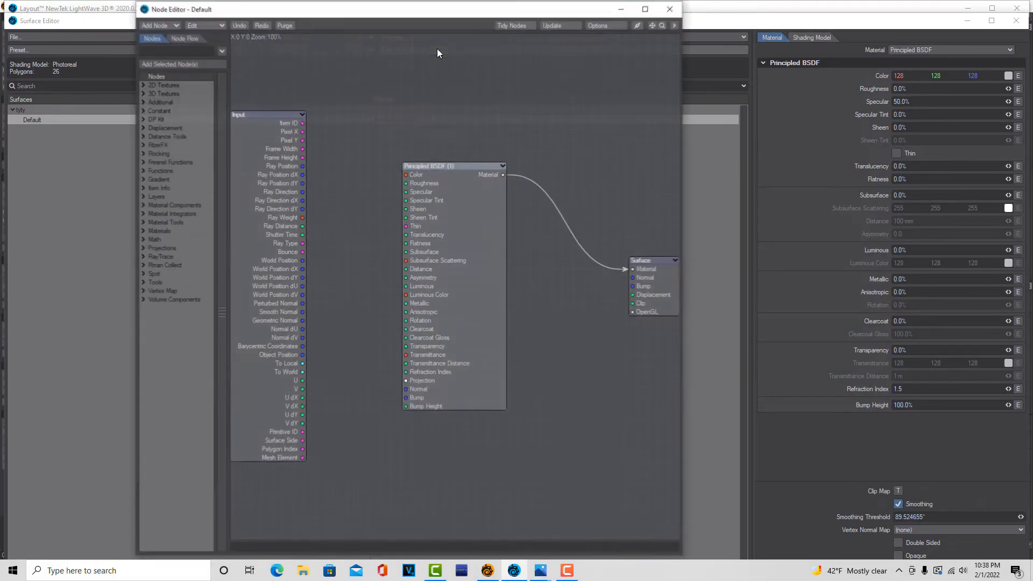
{"action": "left_click", "coordinate": [143, 85]}
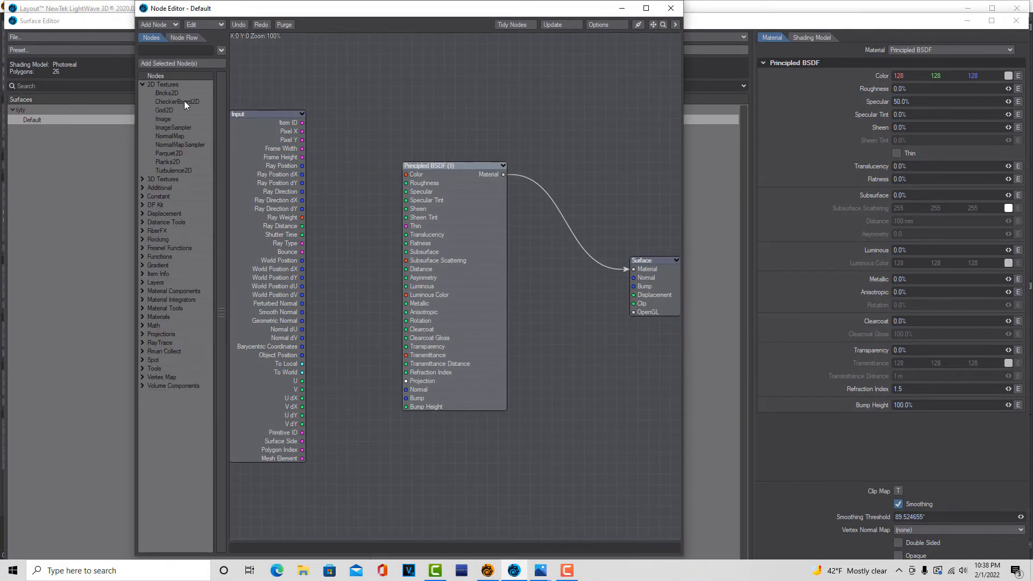
{"action": "double_click", "coordinate": [185, 101]}
{"action": "left_click_drag", "start_coordinate": [468, 241], "coordinate": [331, 186]}
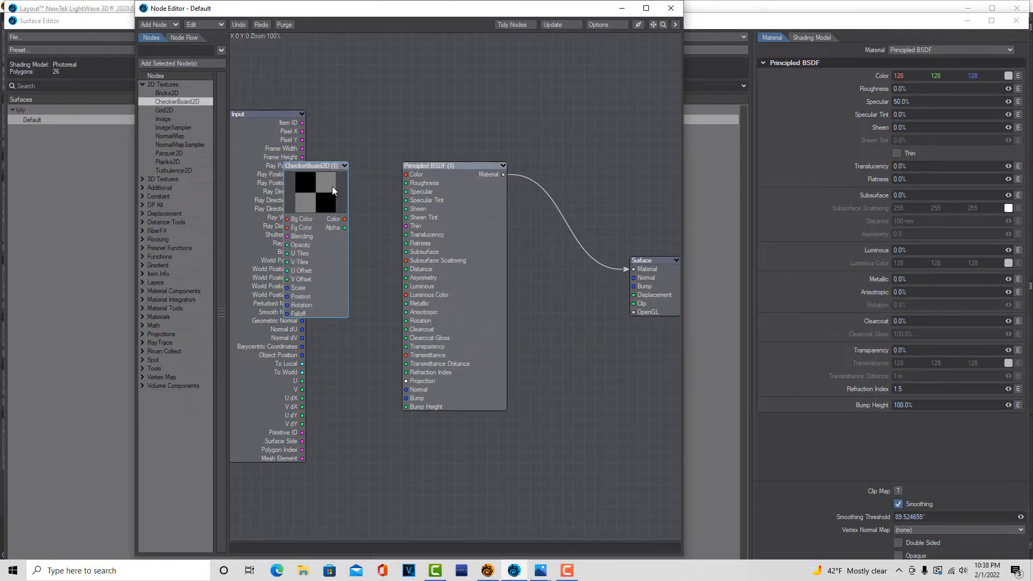
Set the CheckerBoard2D node's foreground color to white (255, 255, 255)
{"action": "double_click", "coordinate": [332, 186]}
{"action": "left_click", "coordinate": [342, 153]}
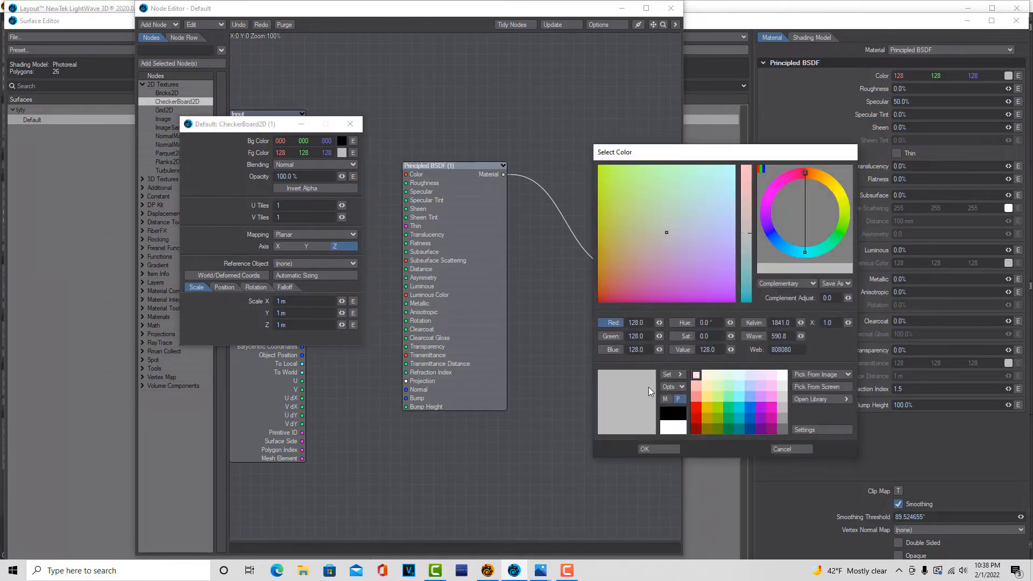
{"action": "left_click", "coordinate": [659, 449]}
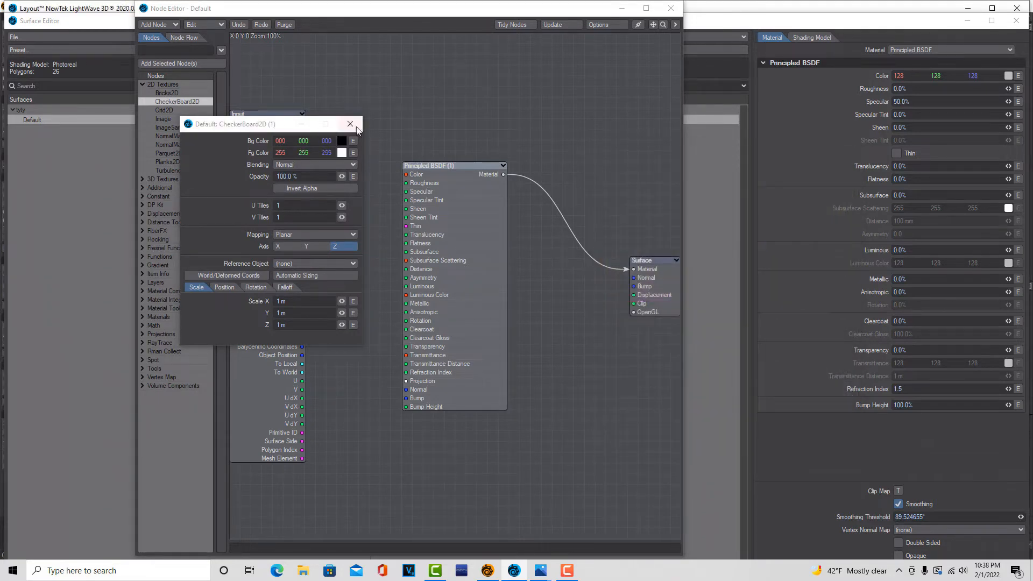
{"action": "left_click", "coordinate": [351, 123]}
Connect the checkerboard's Color output to the Principled BSDF Color input and preview the cylinder with VPR
{"action": "left_click_drag", "start_coordinate": [345, 219], "coordinate": [406, 175]}
{"action": "left_click", "coordinate": [623, 8]}
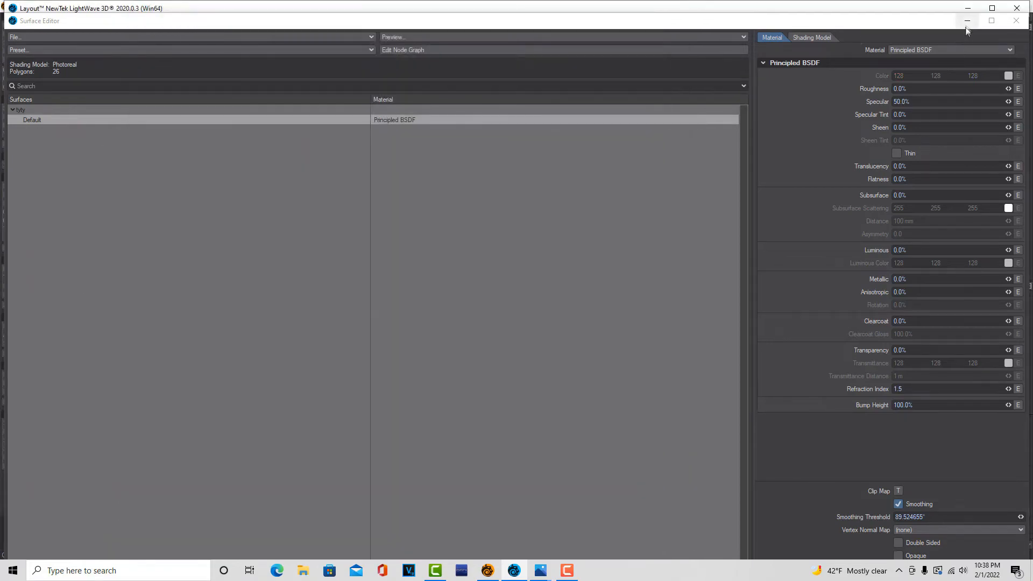
{"action": "left_click", "coordinate": [967, 21]}
{"action": "left_click", "coordinate": [279, 31]}
{"action": "left_click", "coordinate": [262, 79]}
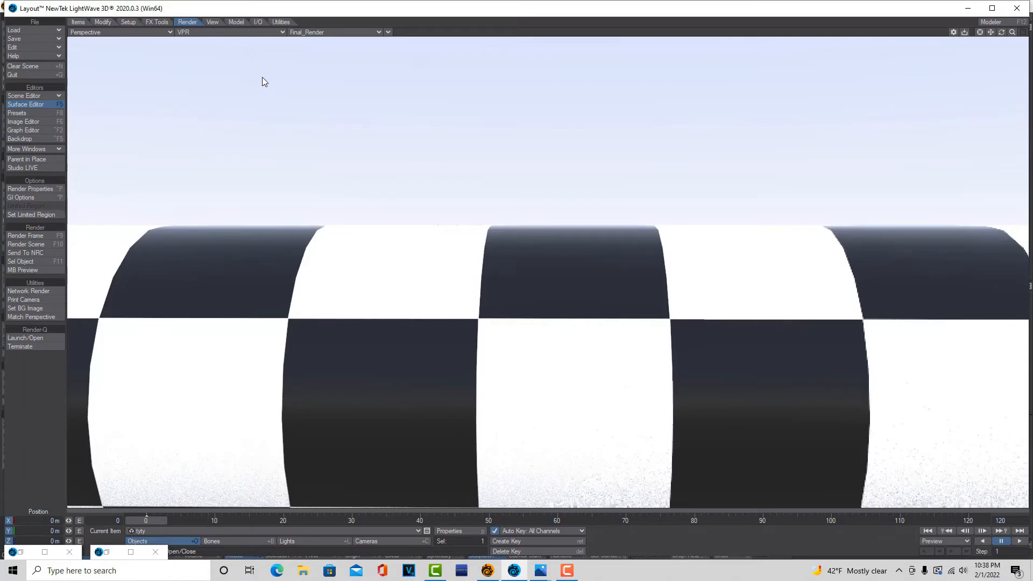
Disable the default Backdrop environment and add a Textured Environment, showing its settings
{"action": "left_click", "coordinate": [25, 138]}
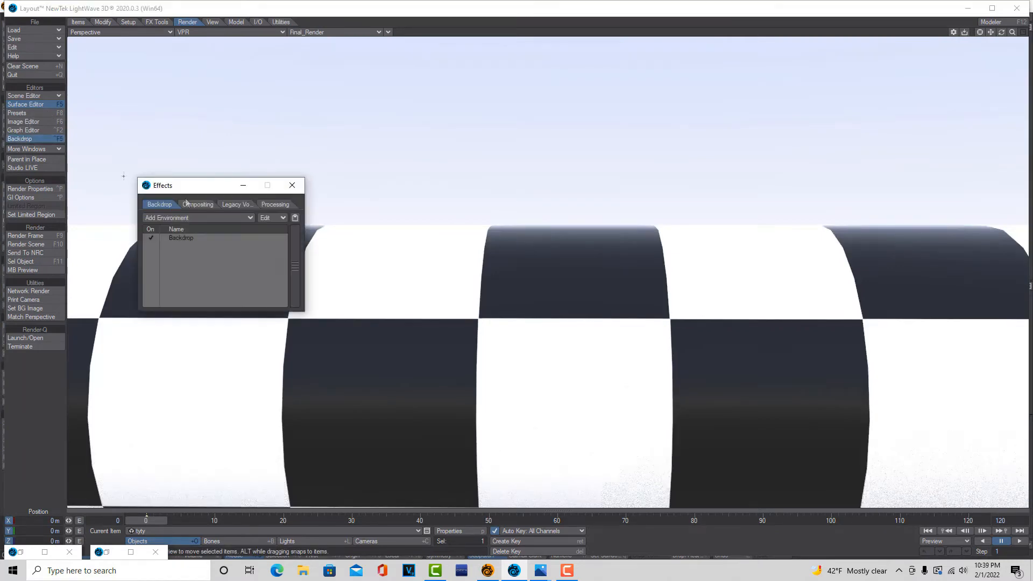
{"action": "left_click", "coordinate": [150, 239]}
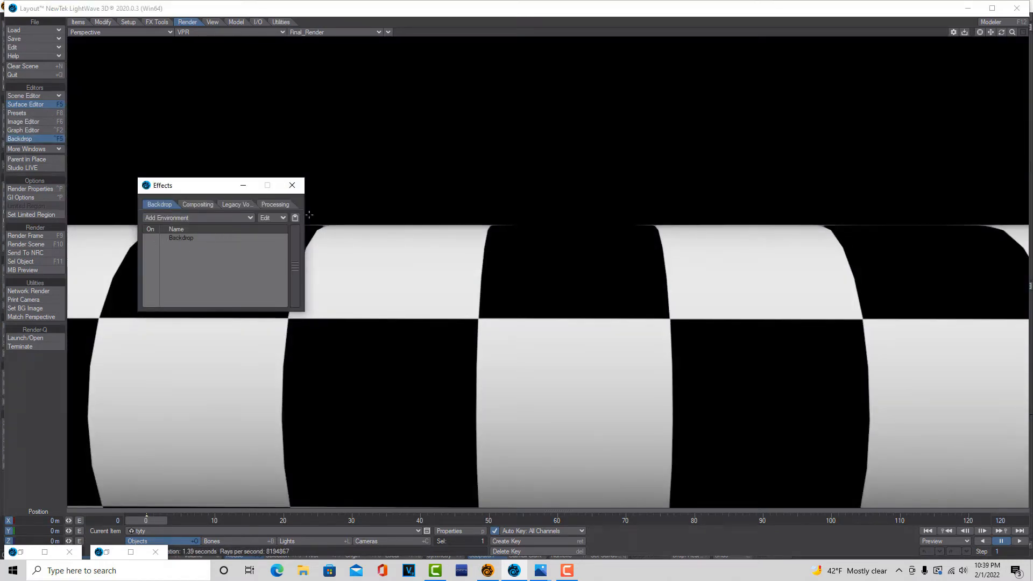
{"action": "left_click", "coordinate": [245, 221]}
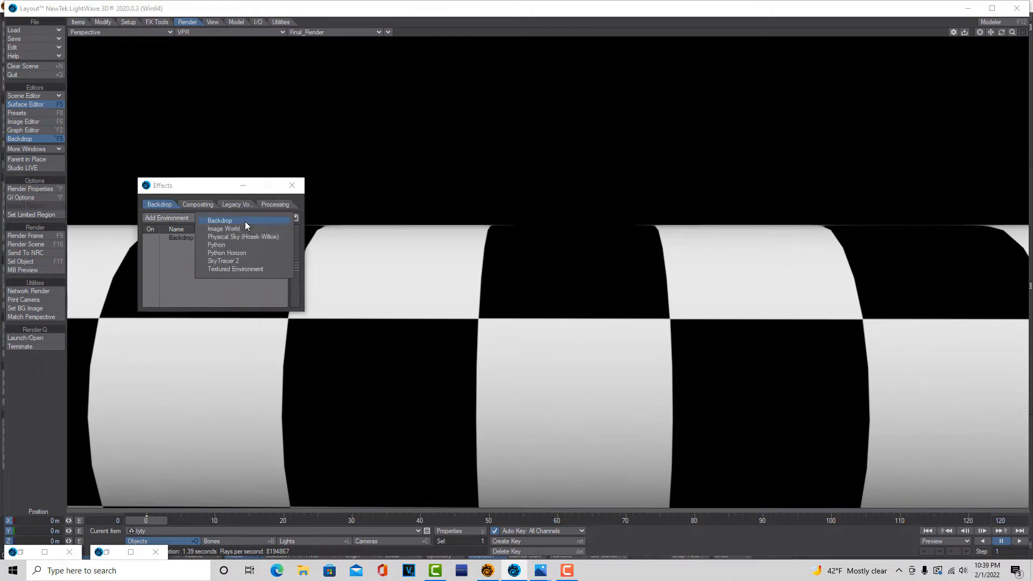
{"action": "left_click", "coordinate": [239, 271]}
{"action": "left_click", "coordinate": [208, 245]}
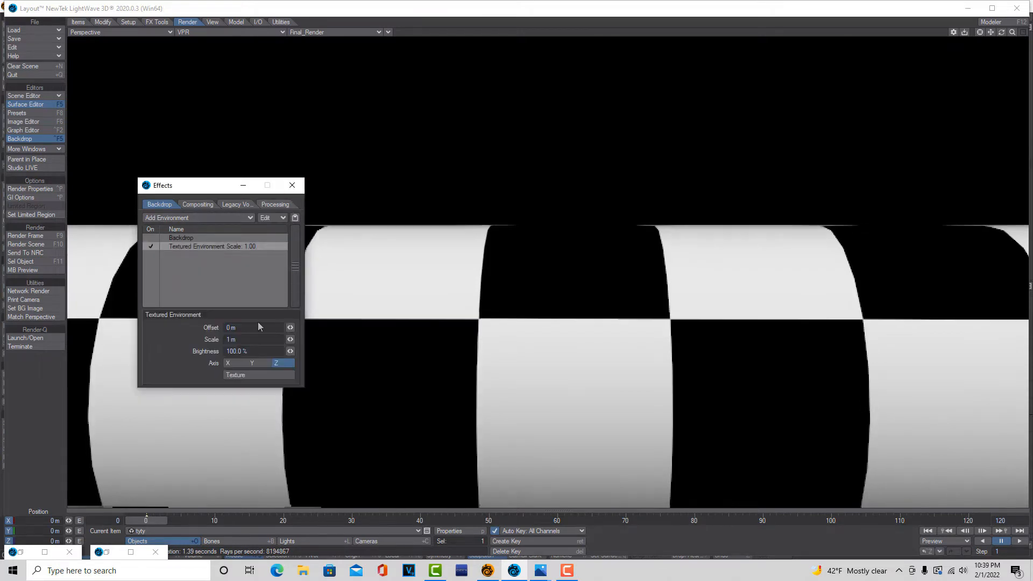
Change the Textured Environment's texture layer to a procedural texture of type Crust
{"action": "left_click", "coordinate": [258, 375]}
{"action": "left_click", "coordinate": [947, 203]}
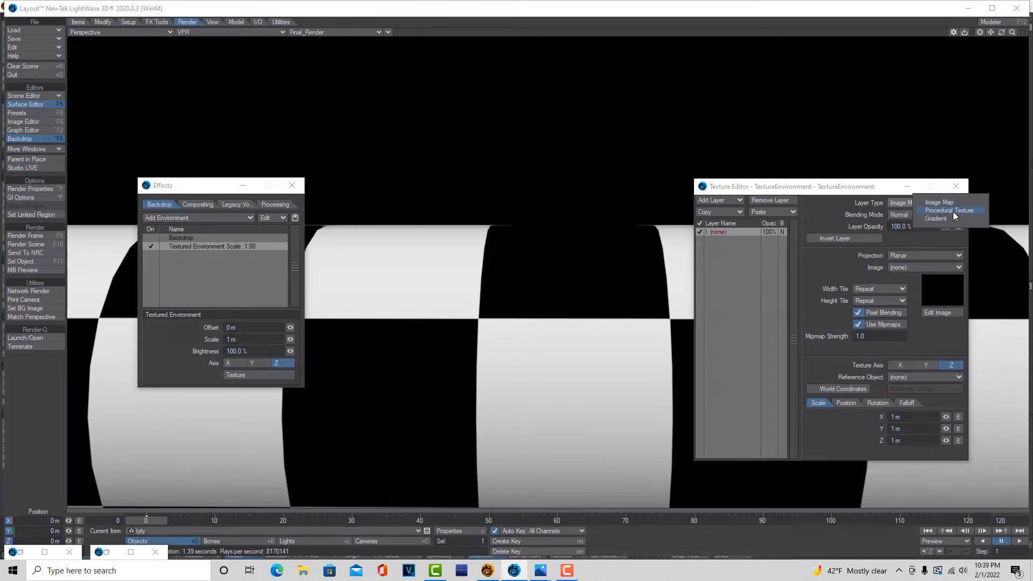
{"action": "left_click", "coordinate": [954, 211]}
{"action": "left_click", "coordinate": [959, 255]}
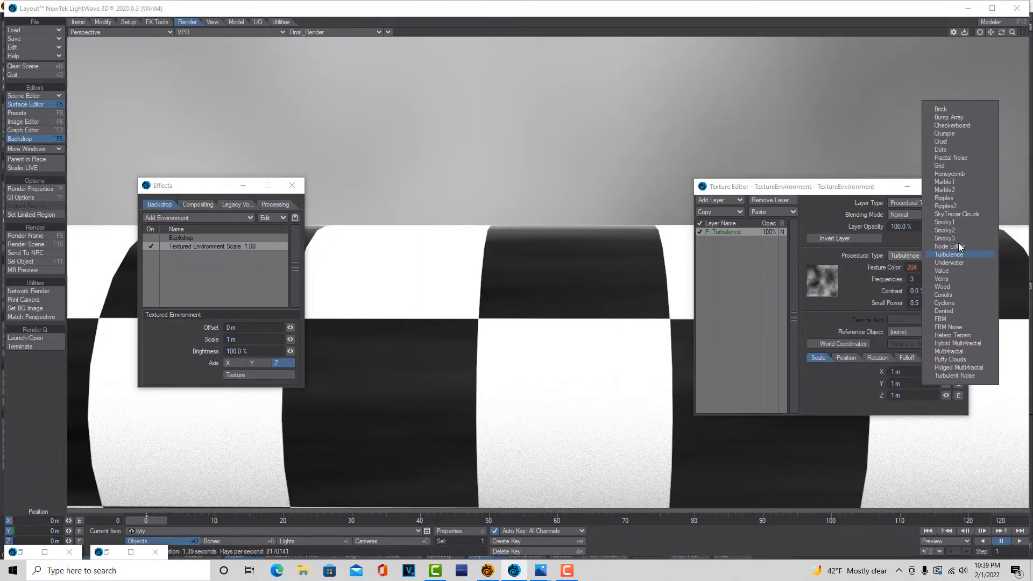
{"action": "left_click", "coordinate": [948, 141]}
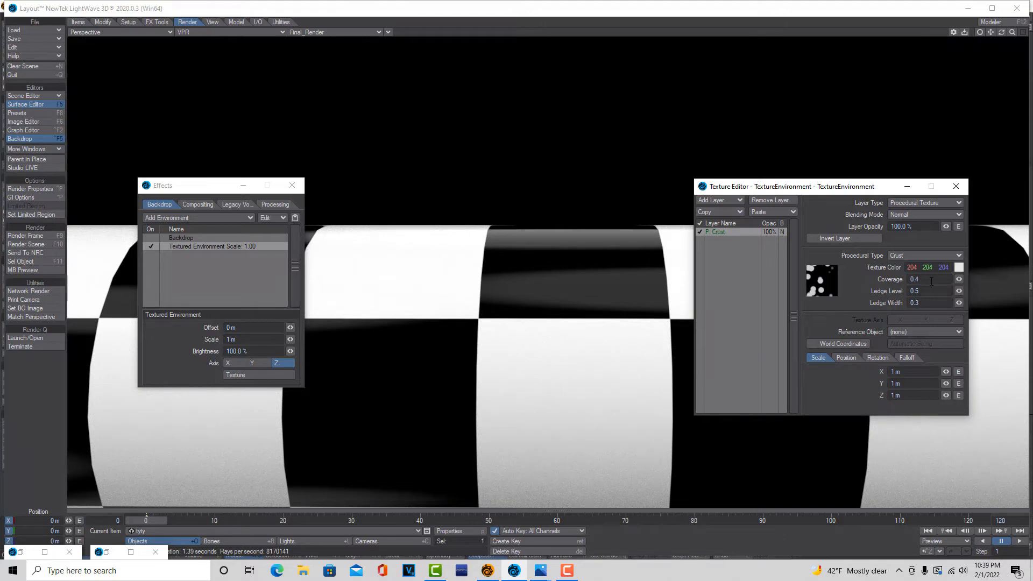
Set the Crust texture's Coverage to 0.685 and Ledge Level to 0.223, and minimize the Texture Editor
{"action": "left_click_drag", "start_coordinate": [959, 279], "coordinate": [917, 290]}
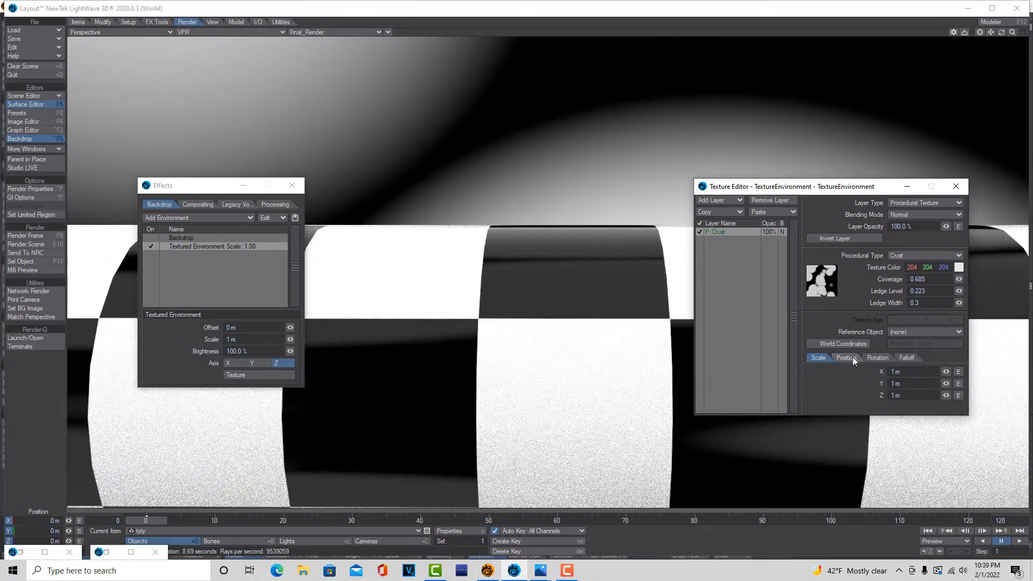
{"action": "left_click_drag", "start_coordinate": [958, 291], "coordinate": [961, 291]}
{"action": "left_click", "coordinate": [907, 187]}
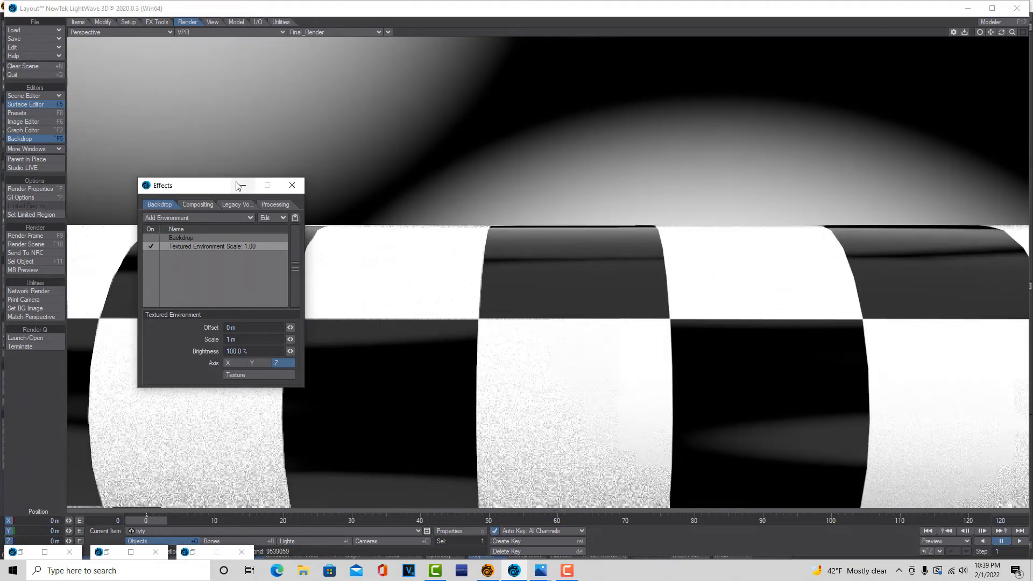
Keyframe the cylinder's pitch rotation at 288° on frame 120 and close the Effects window
{"action": "left_click_drag", "start_coordinate": [159, 520], "coordinate": [982, 520]}
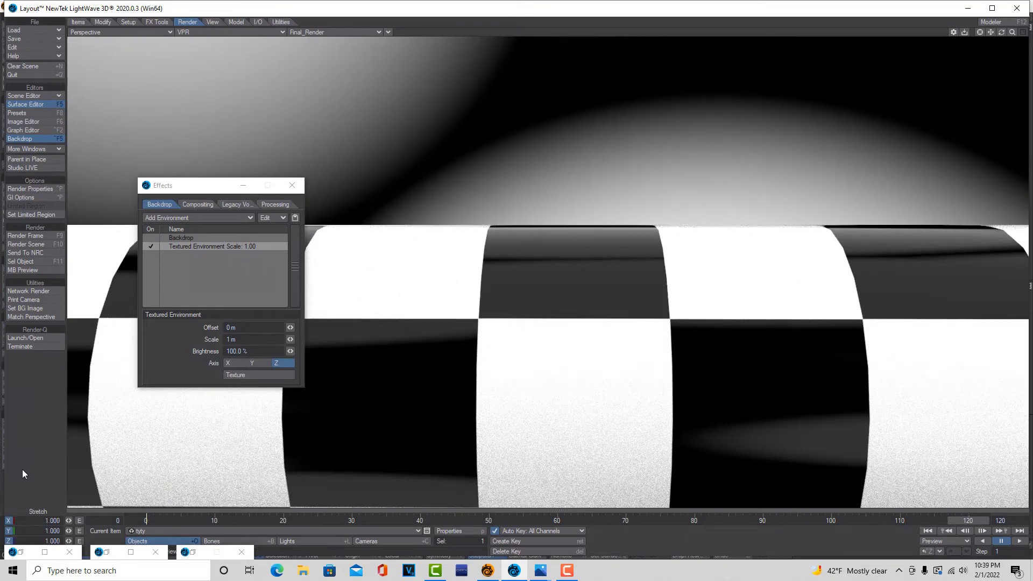
{"action": "key", "text": "y"}
{"action": "left_click_drag", "start_coordinate": [68, 532], "coordinate": [103, 532]}
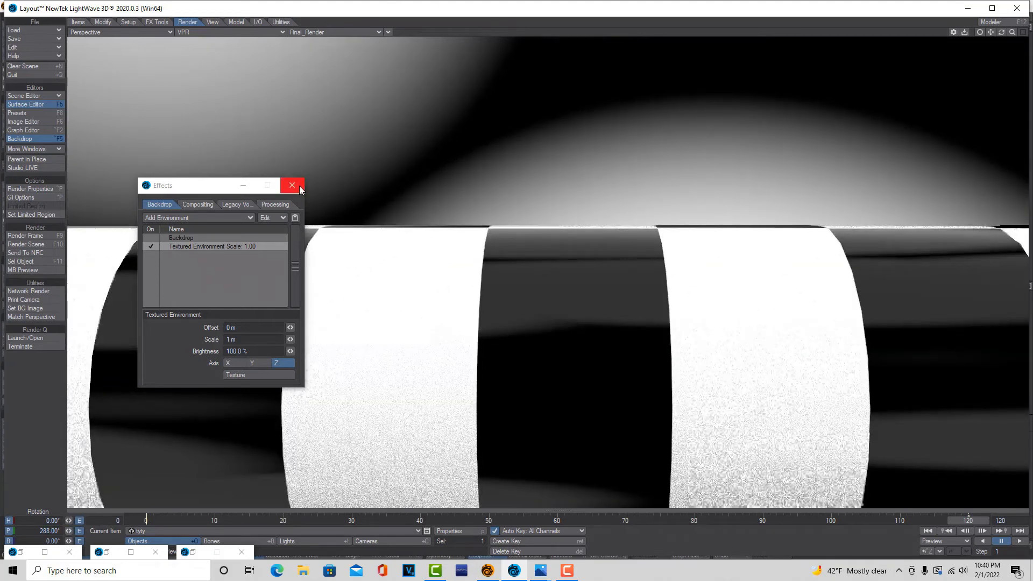
{"action": "left_click", "coordinate": [299, 187]}
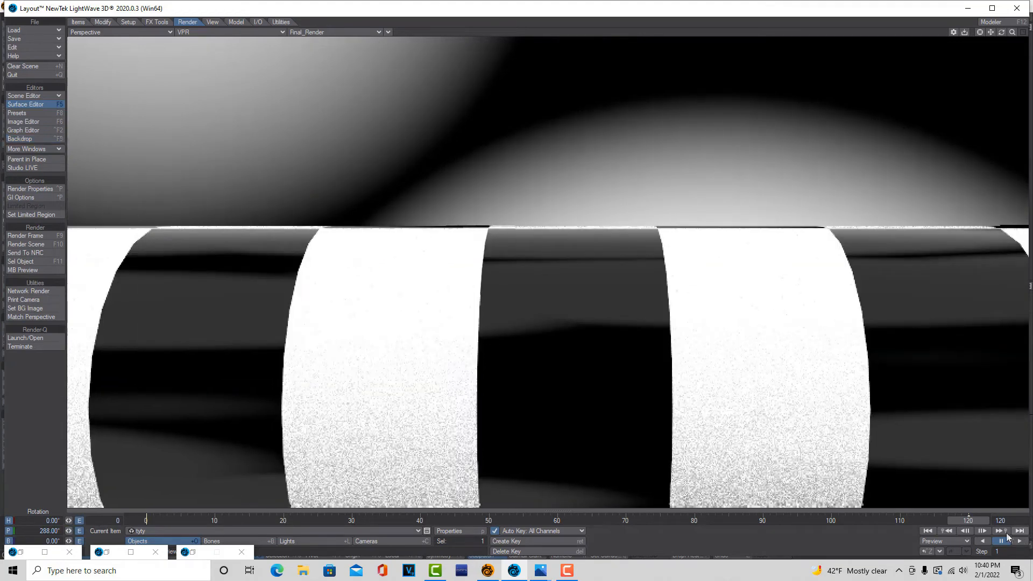
Play the cylinder's rotation animation from frame 0 and frame more of its length in the viewport
{"action": "left_click", "coordinate": [931, 532]}
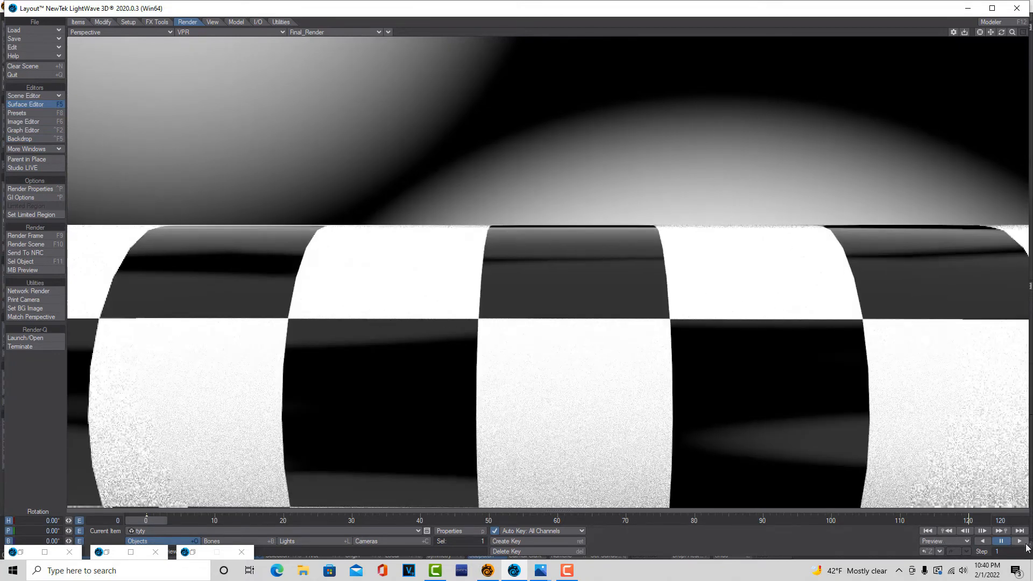
{"action": "left_click", "coordinate": [1022, 541]}
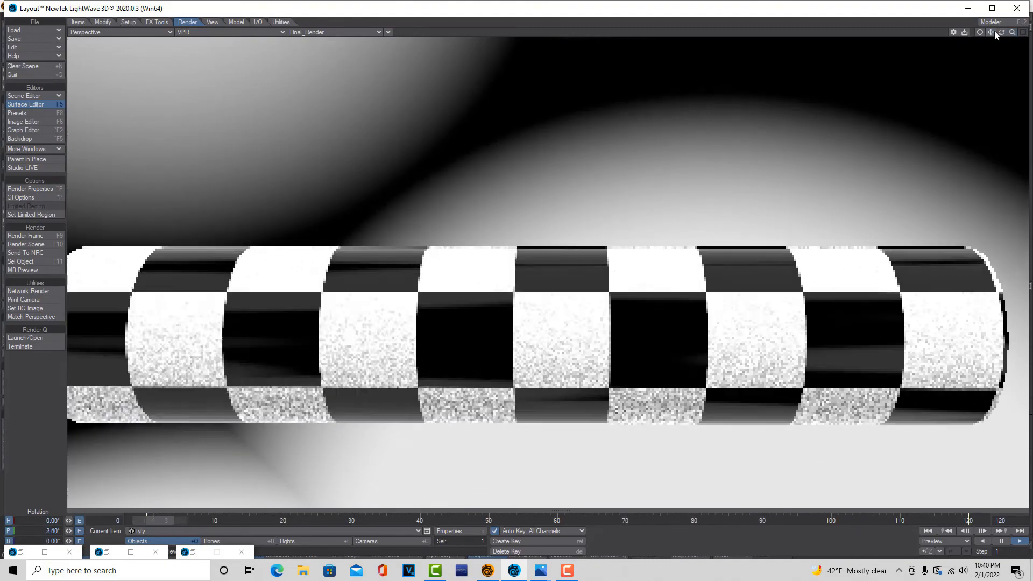
{"action": "left_click_drag", "start_coordinate": [993, 31], "coordinate": [964, 32]}
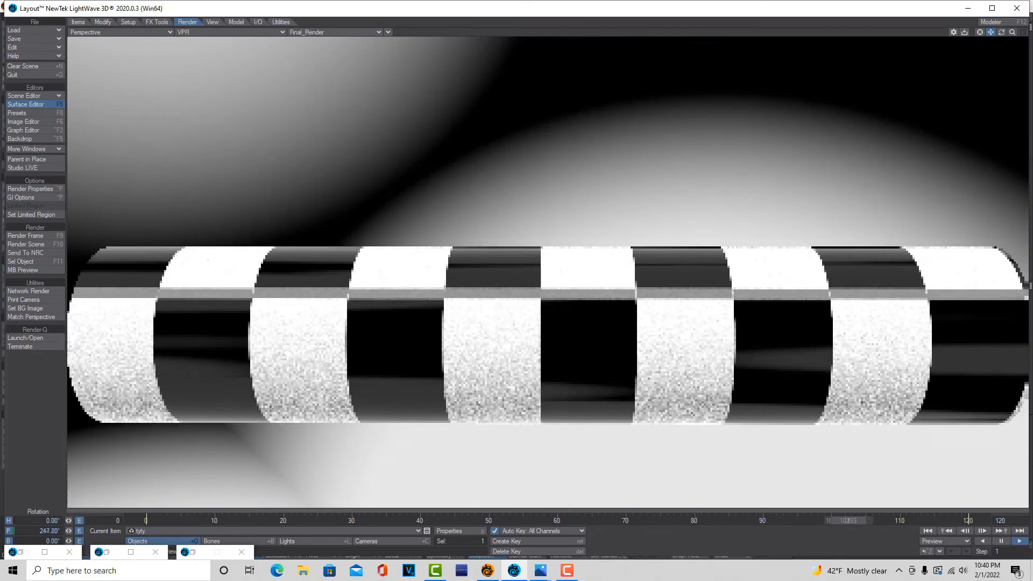